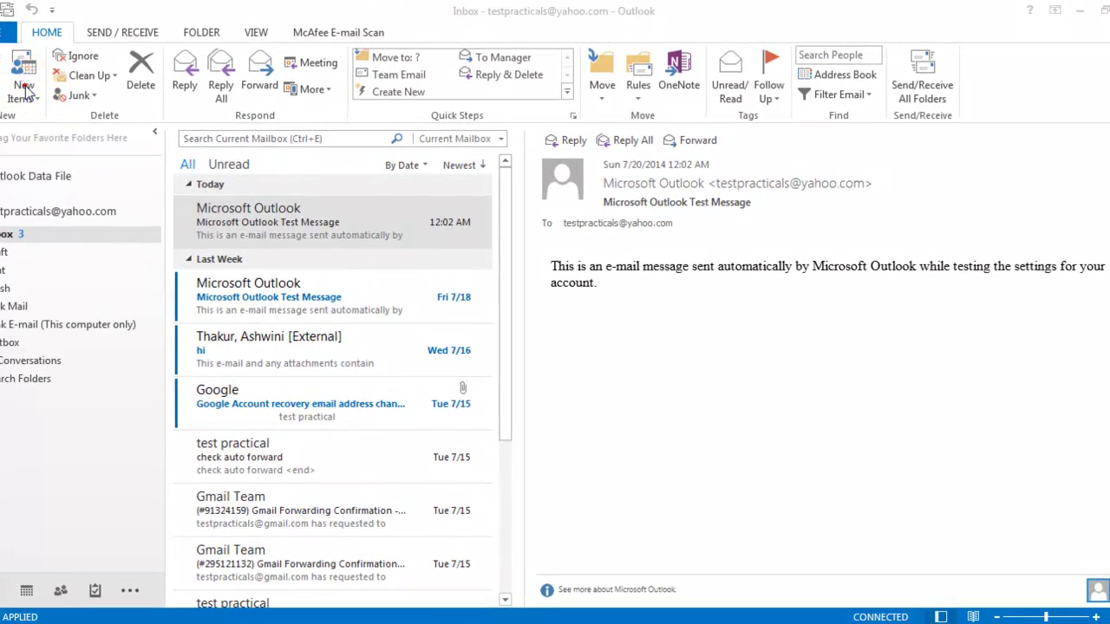
Start a new Outlook Data File from the New Items > More Items menu
left_click(50, 97)
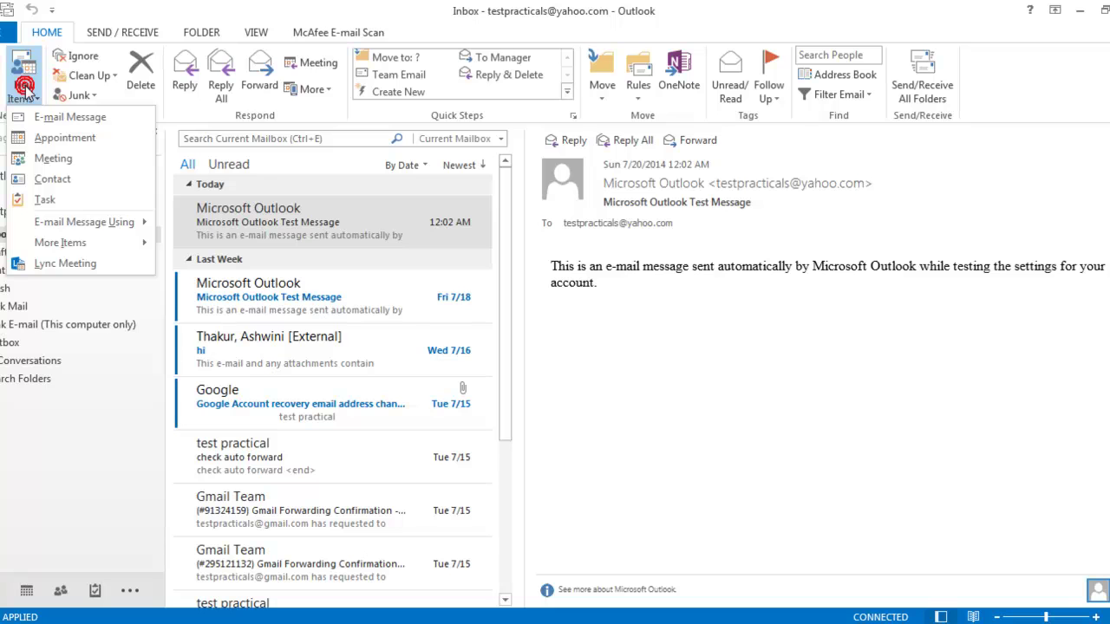
mouse_move(60, 243)
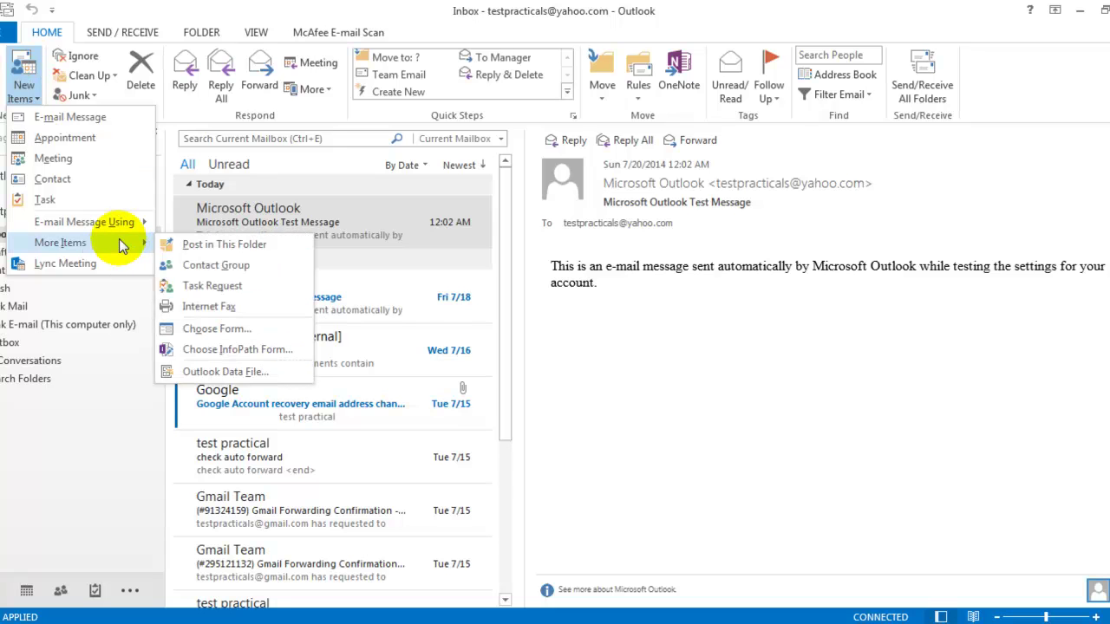
left_click(210, 374)
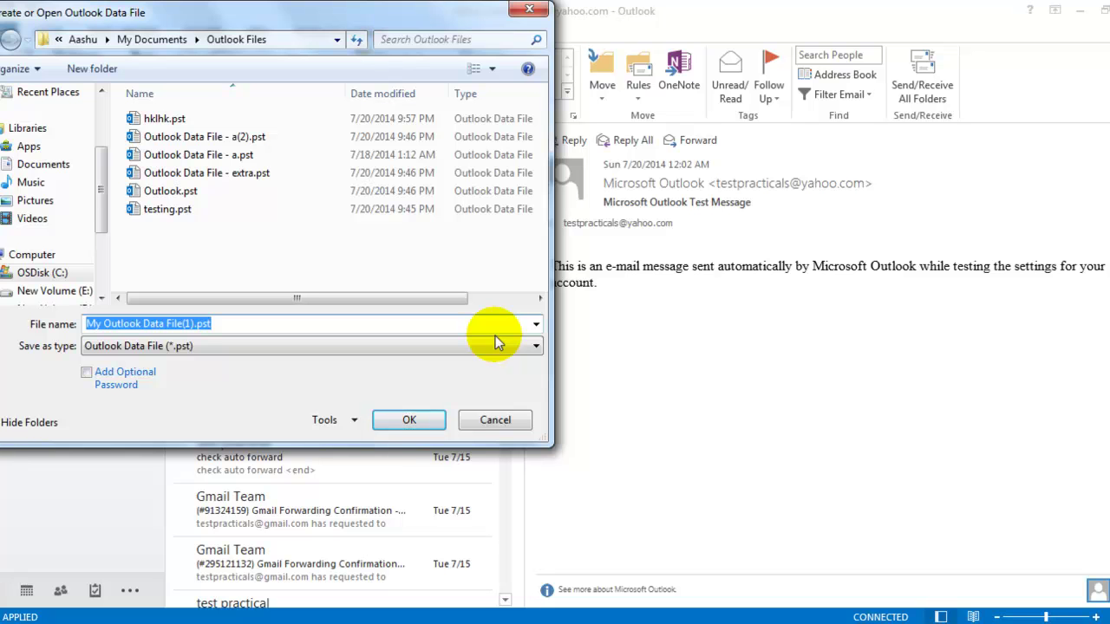
Create a new .pst data file named 'protected archive' in the Outlook Files folder
type("tese")
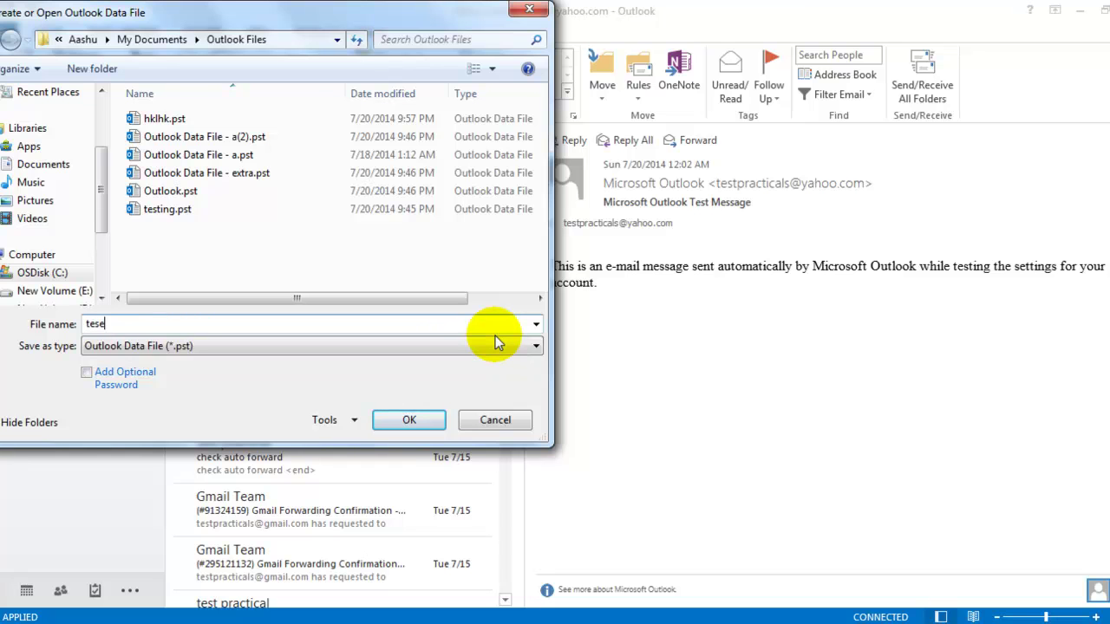
key("BackSpace")
type("t ")
type("p")
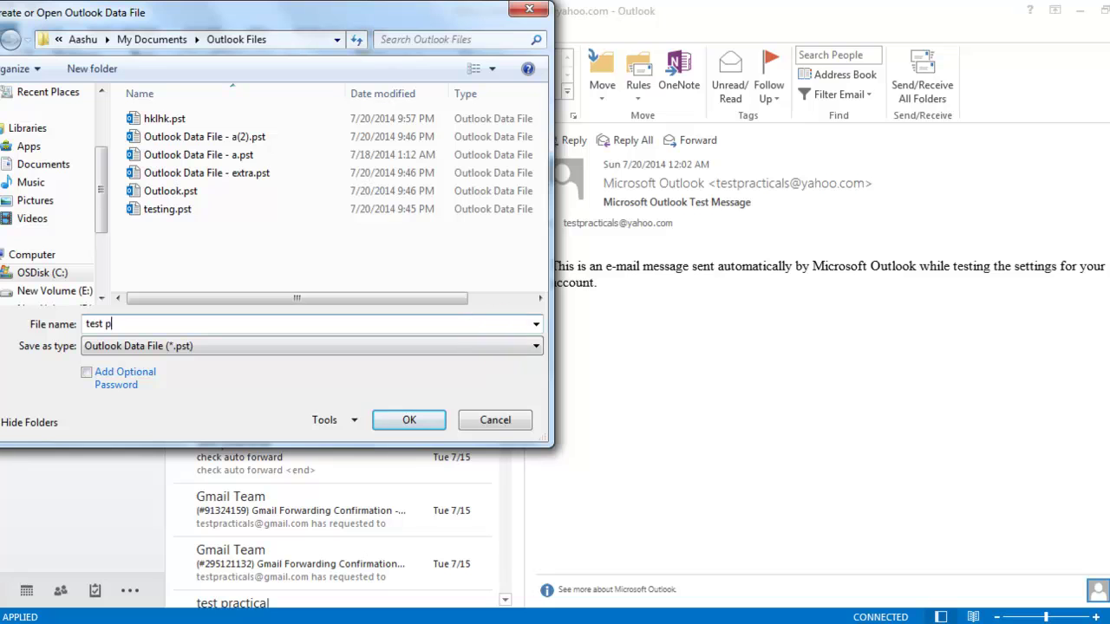
type("assword")
key("BackSpace")
key("BackSpace")
key("BackSpace")
key("BackSpace")
key("BackSpace")
key("BackSpace")
key("BackSpace")
key("BackSpace")
type("pro")
type("tect")
type("ed ")
type("ac")
type("chive")
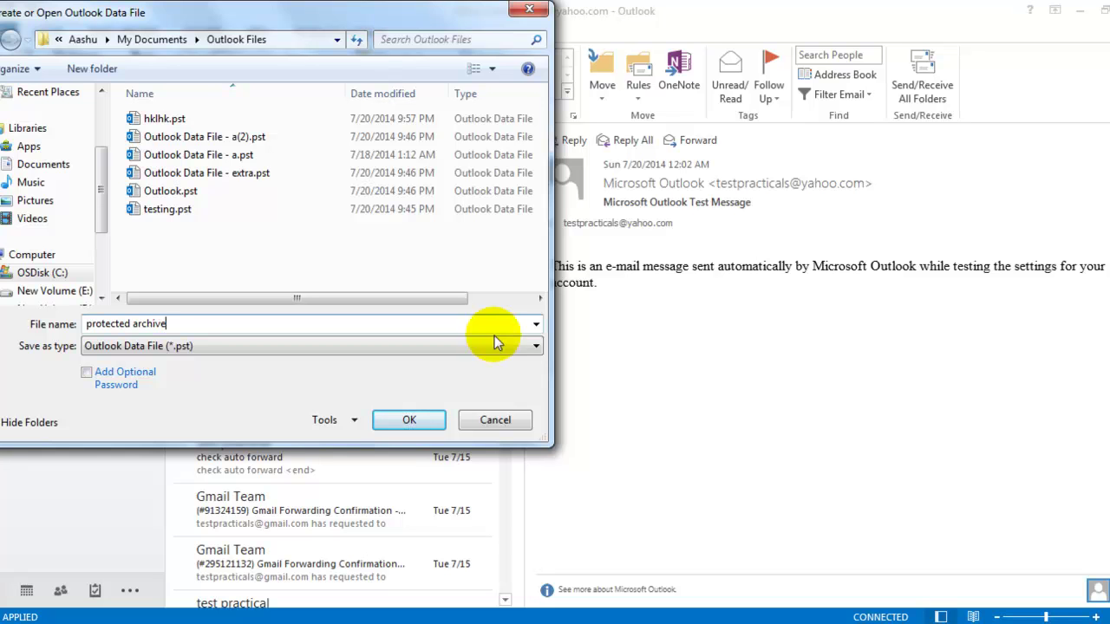
left_click(419, 421)
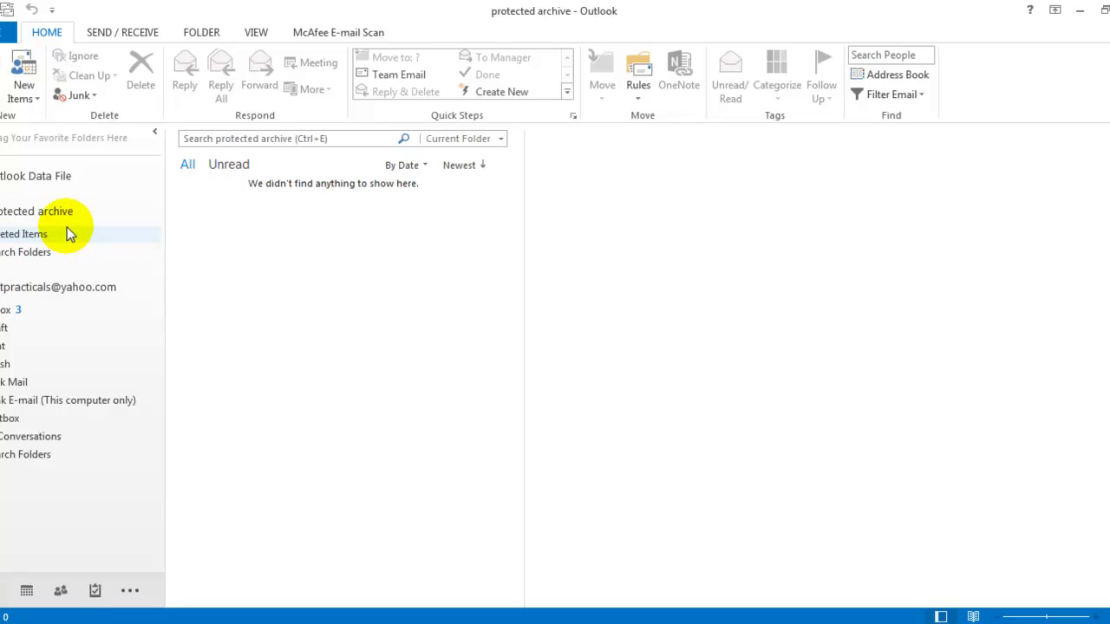
Right-click the protected archive data file in the navigation pane
right_click(6, 213)
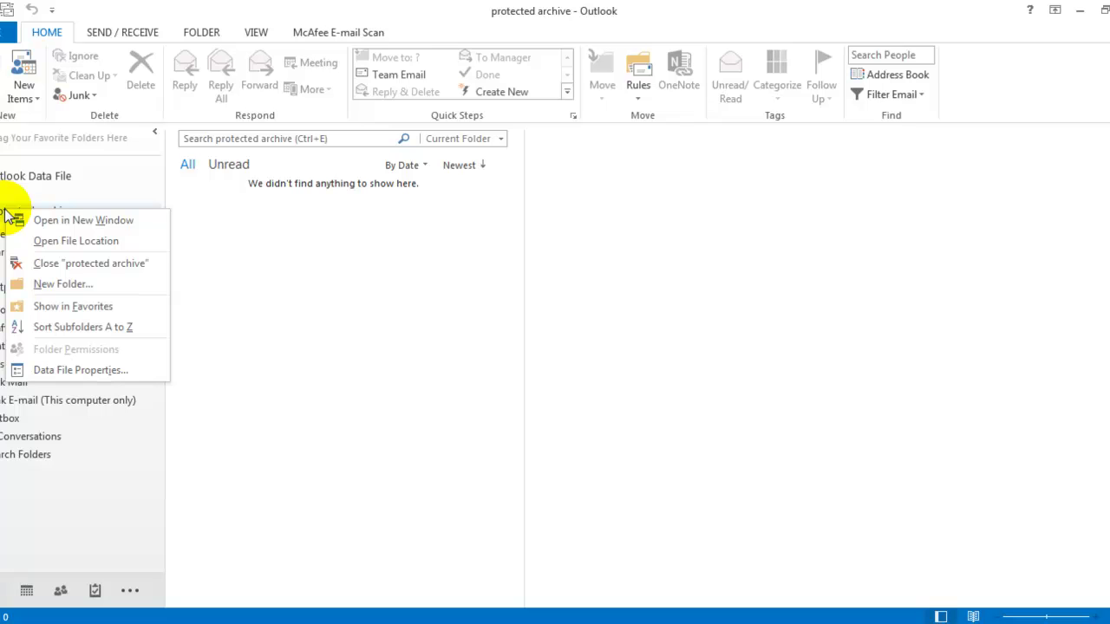
Reach Change Password for protected archive.pst via Data File Properties and Advanced
left_click(63, 369)
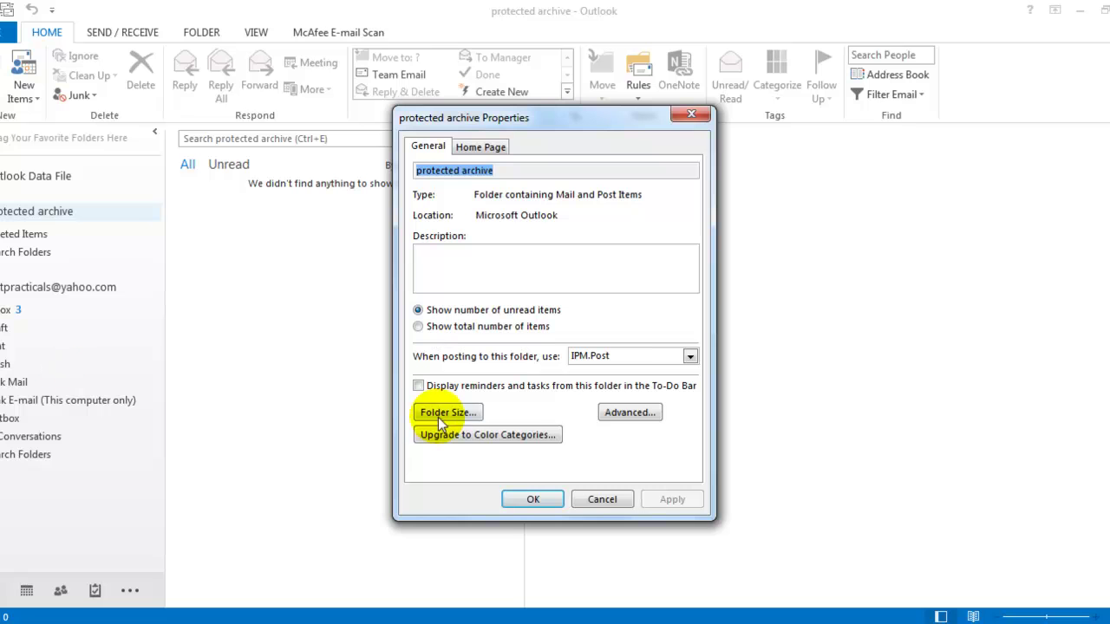
left_click(633, 414)
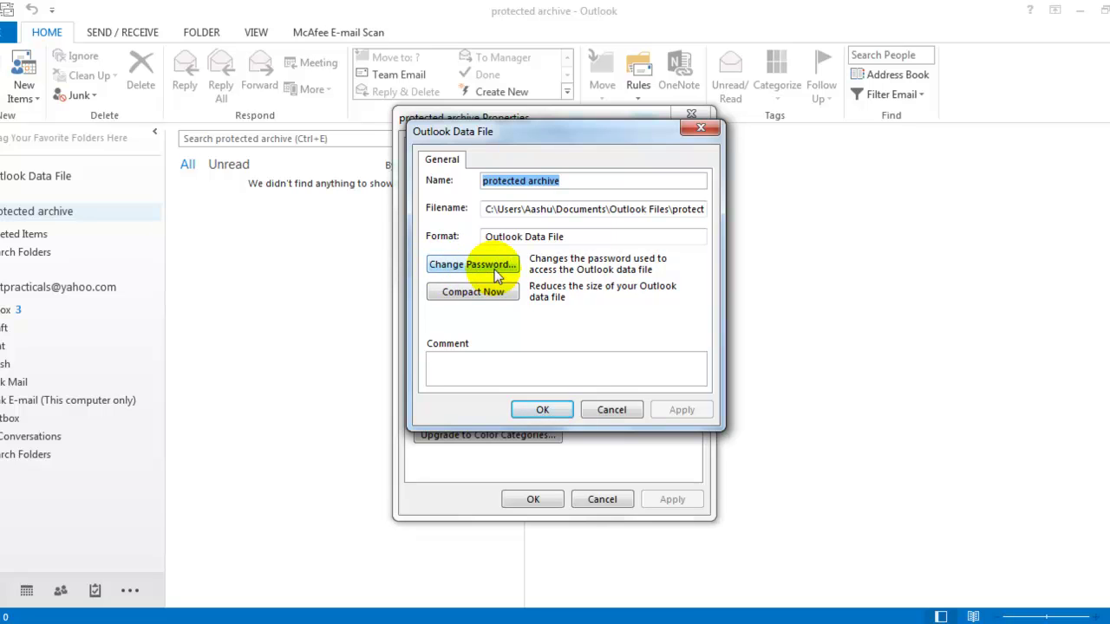
left_click(469, 265)
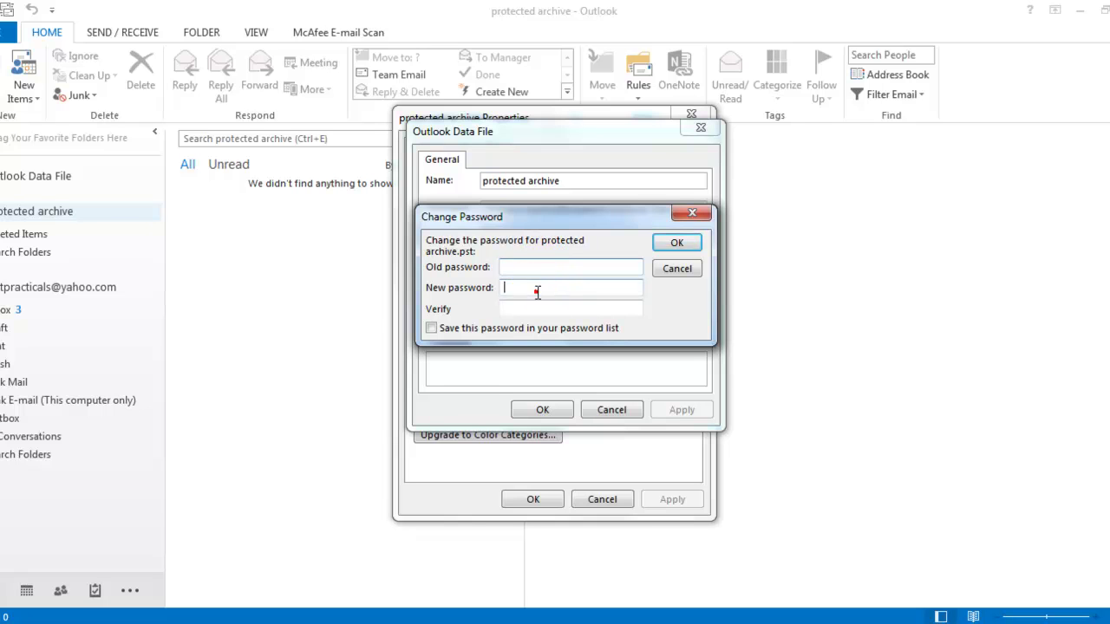
Set and verify a new password for protected archive.pst, then close its settings dialogs
left_click(538, 290)
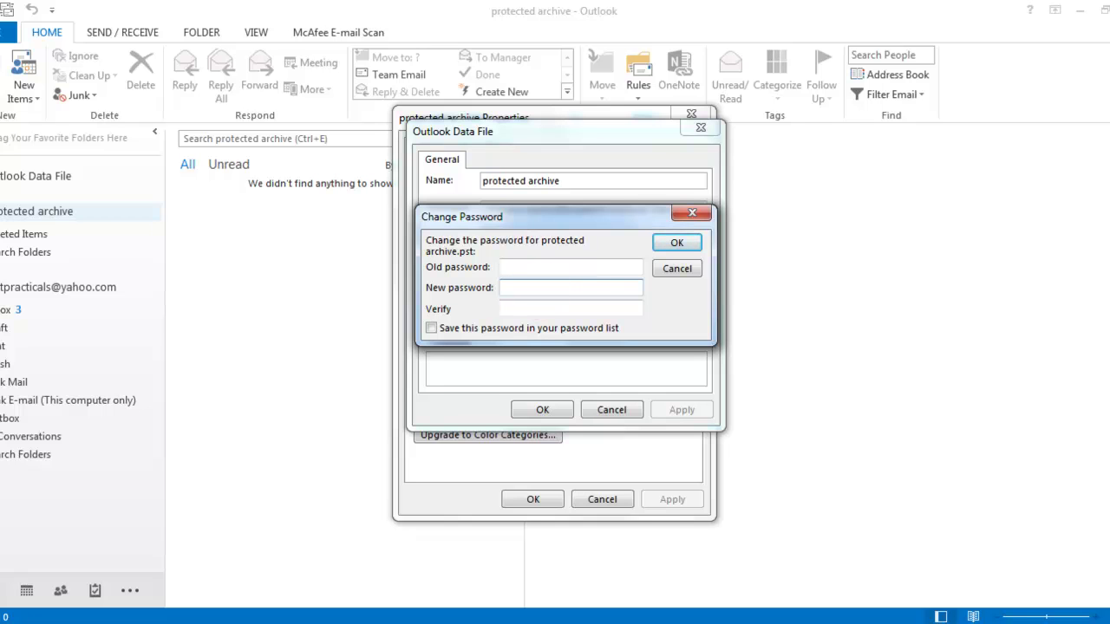
type("•••••••")
key("Tab")
type("••")
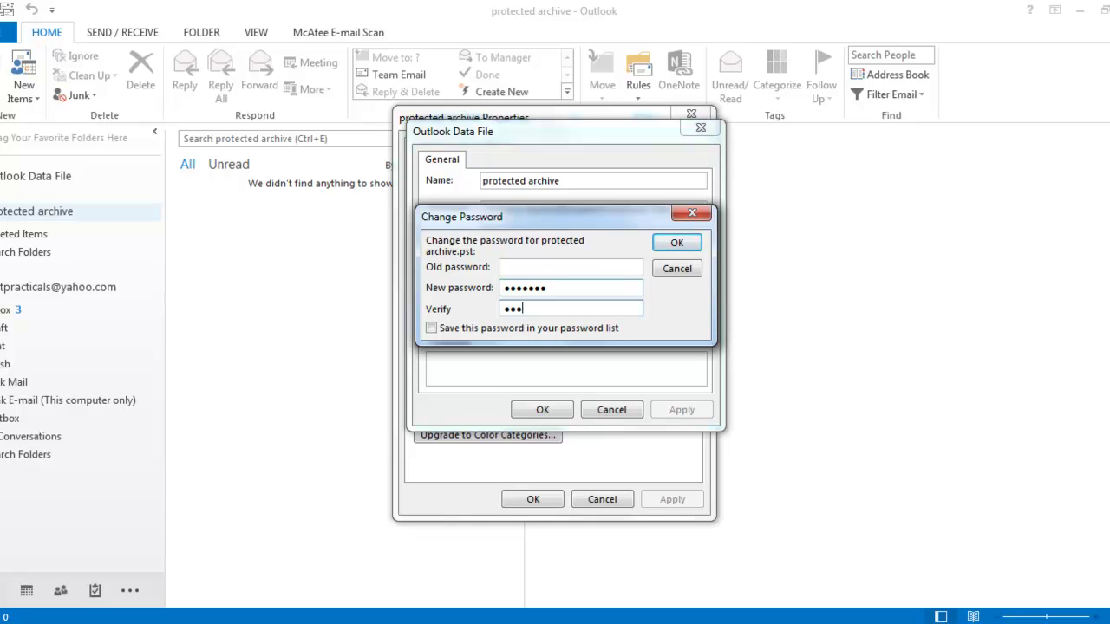
type("••••")
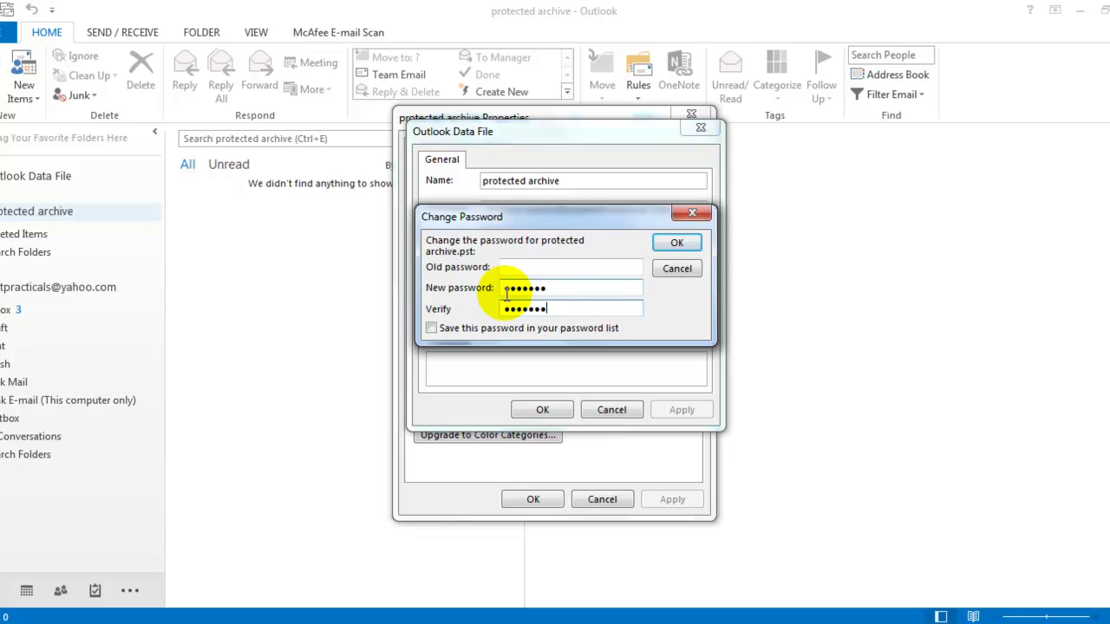
left_click(686, 241)
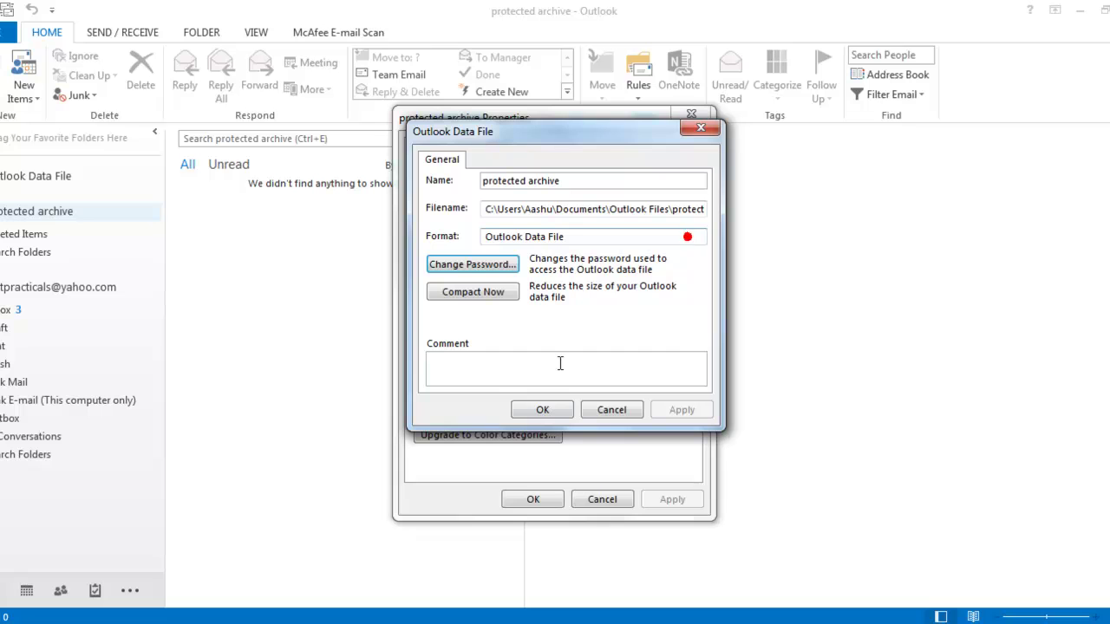
left_click(546, 409)
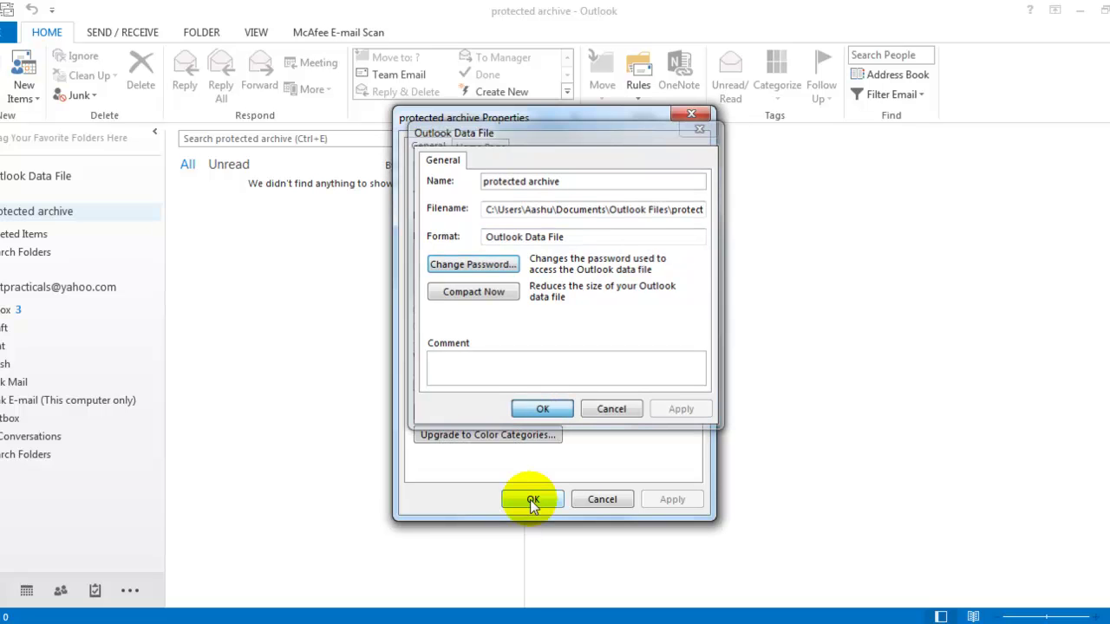
left_click(531, 498)
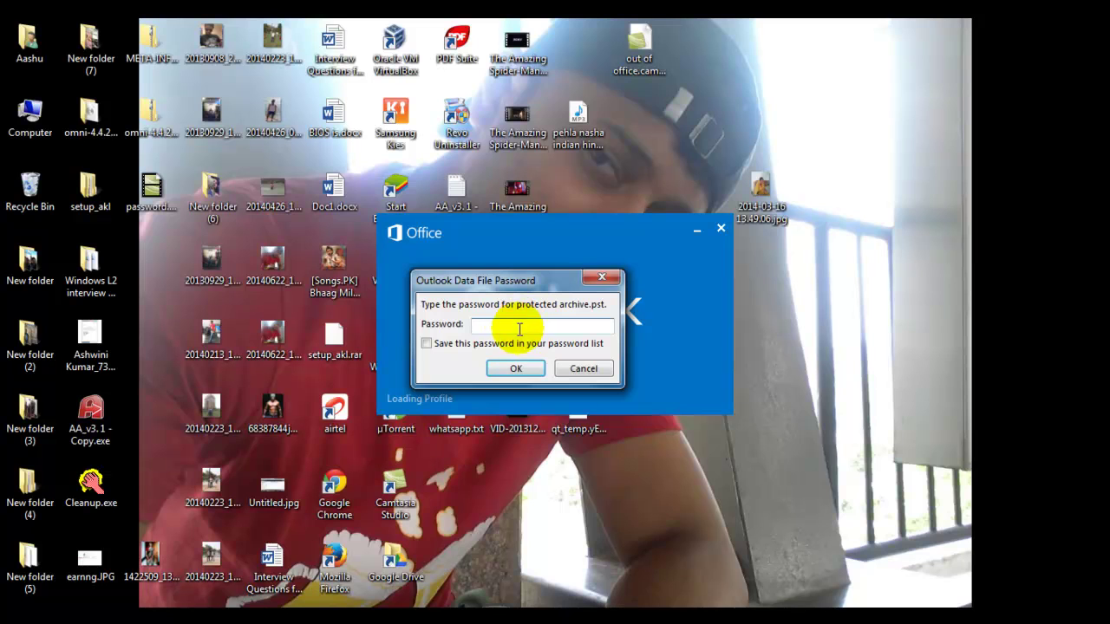
Enter the protected archive.pst password at the startup prompt to finish loading Outlook
left_click(518, 327)
type("****")
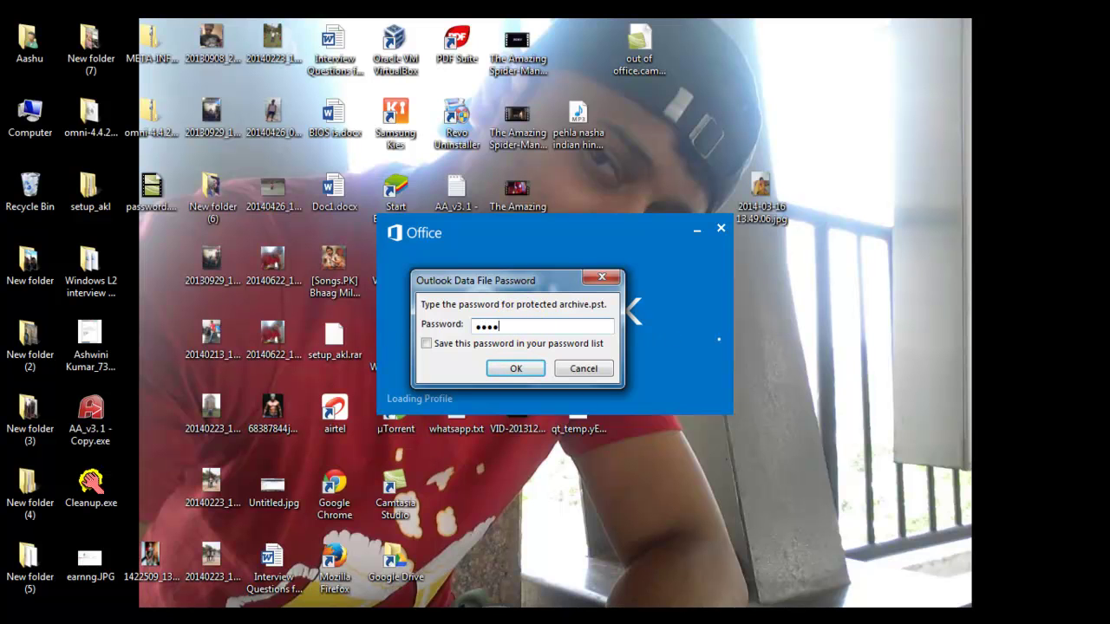
type("***")
left_click(505, 374)
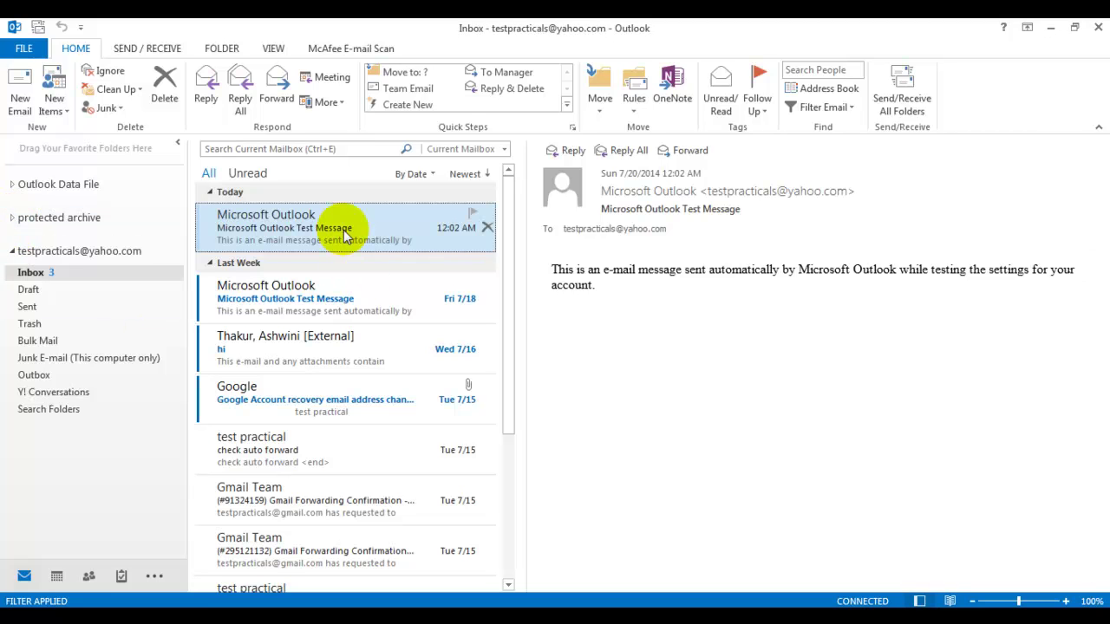
Expand the protected archive folders, then close Outlook
left_click(11, 219)
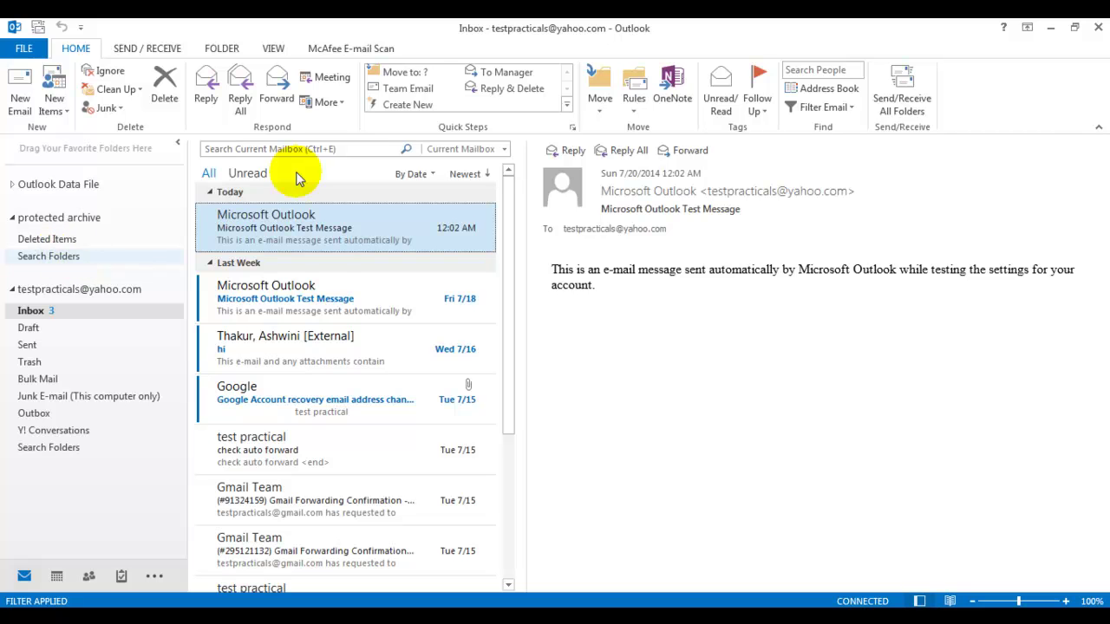
left_click(1098, 28)
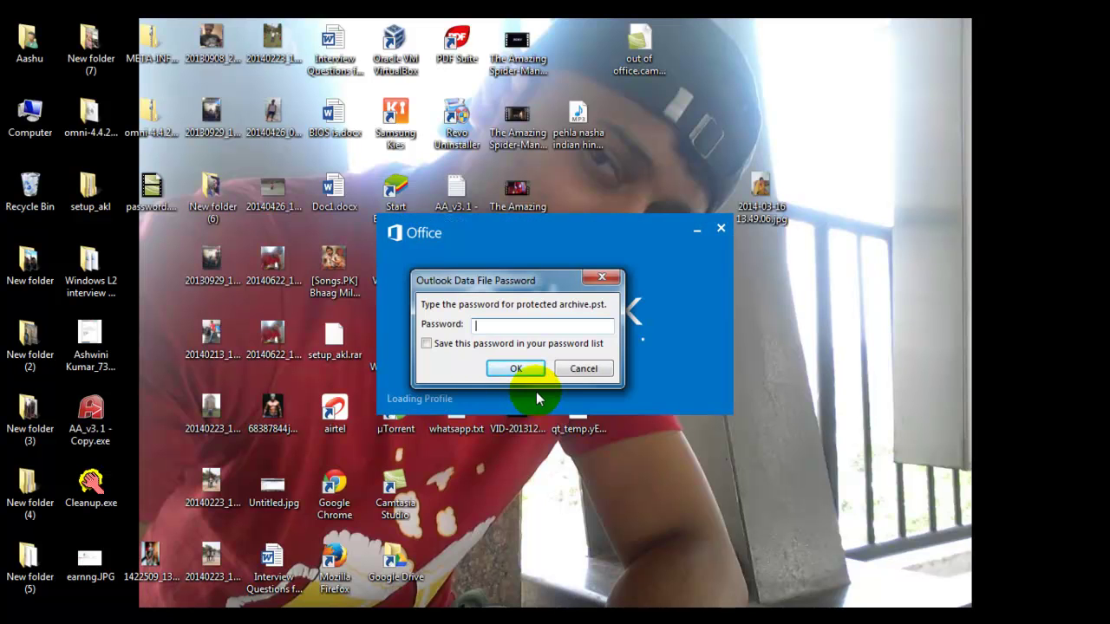
Cancel the protected archive password prompt at startup without entering the password
left_click(529, 326)
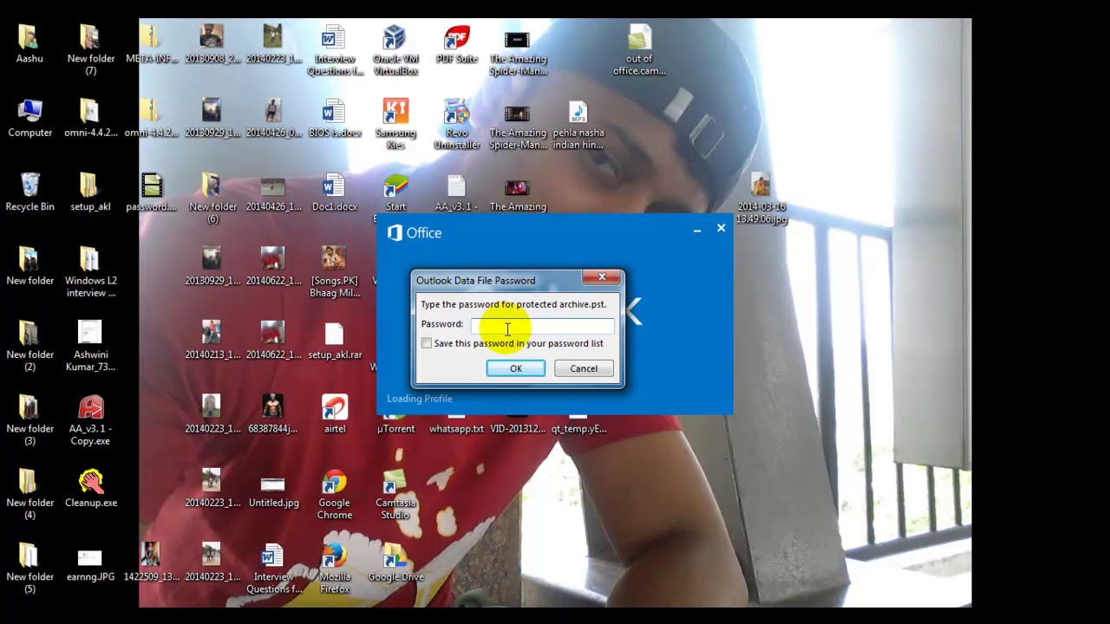
left_click(597, 372)
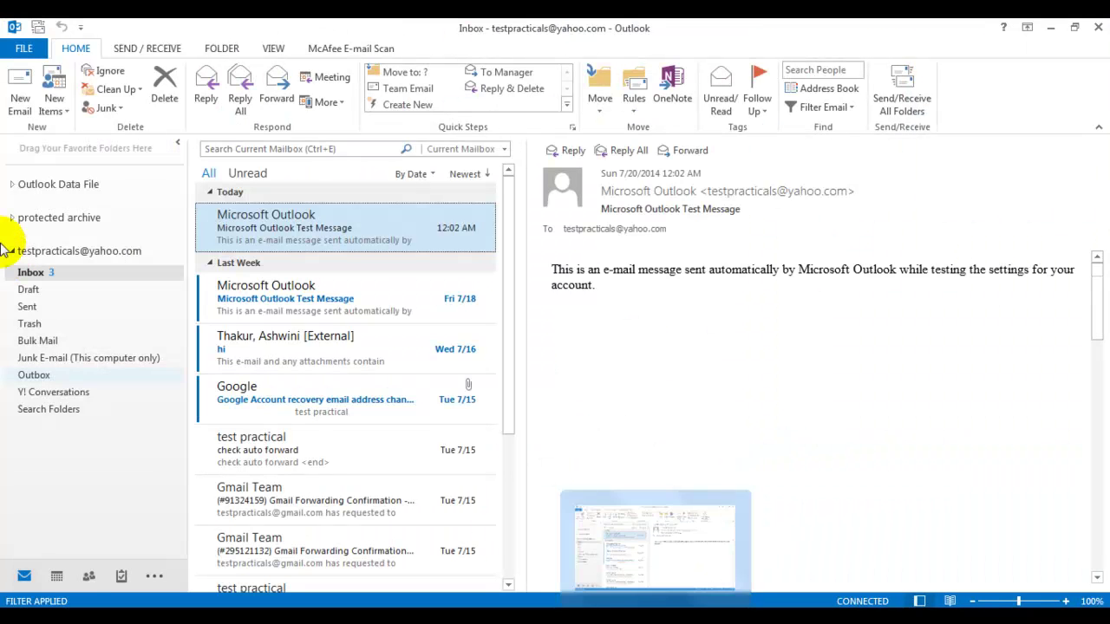
Attempt to expand protected archive, which fails with a cannot-expand-the-folder error
left_click(10, 217)
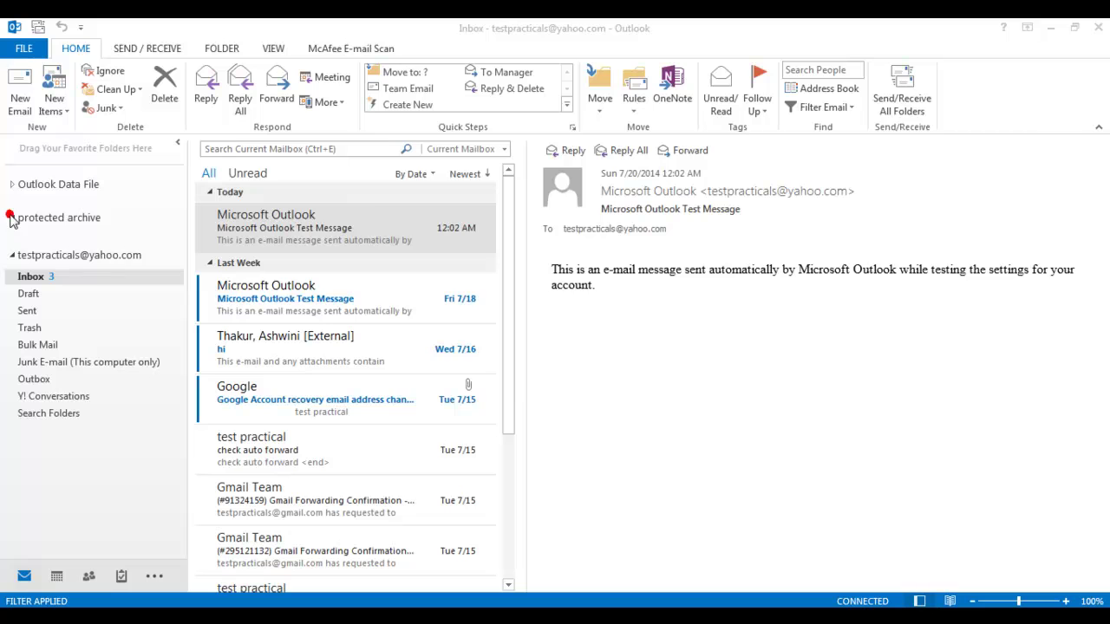